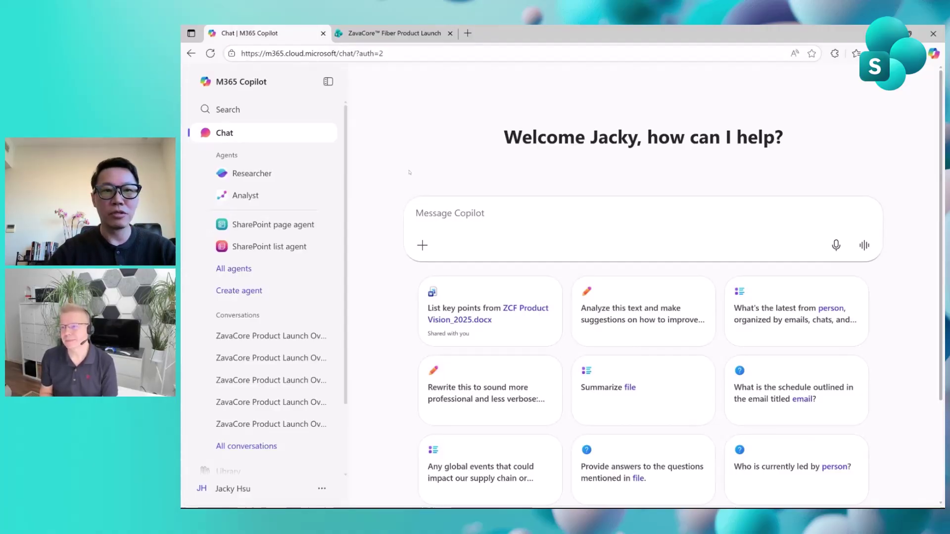
Step: Search the Agent Store for 'sharepoint' and view the SharePoint page agent's details
click(239, 268)
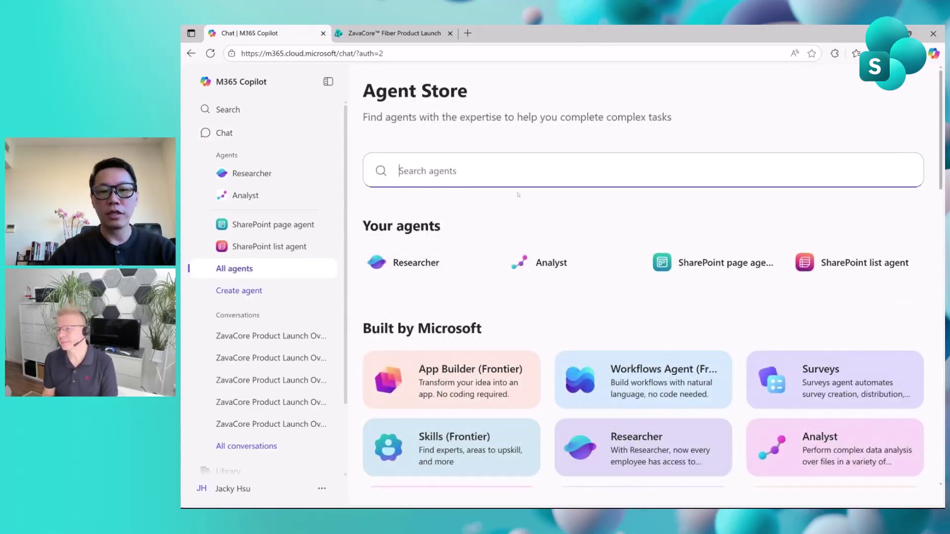
text(sh)
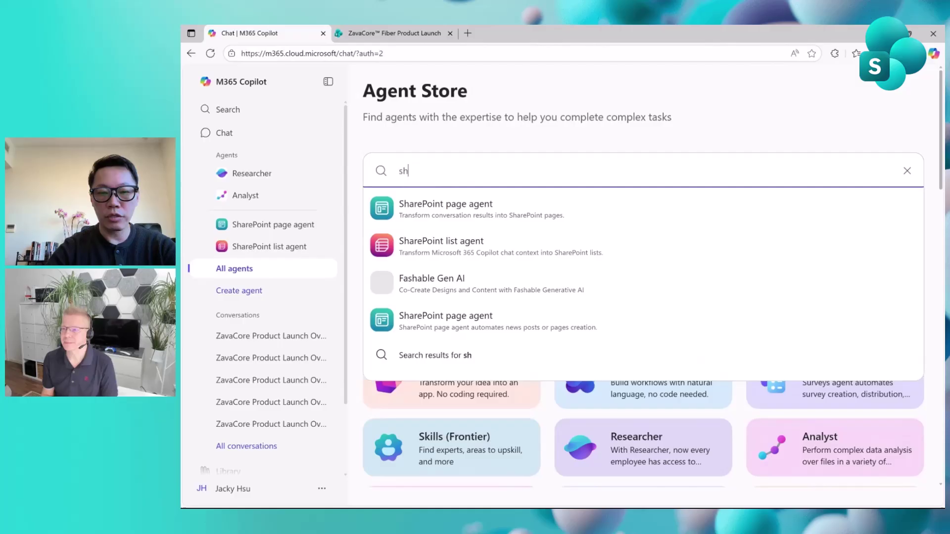
text(arepoint)
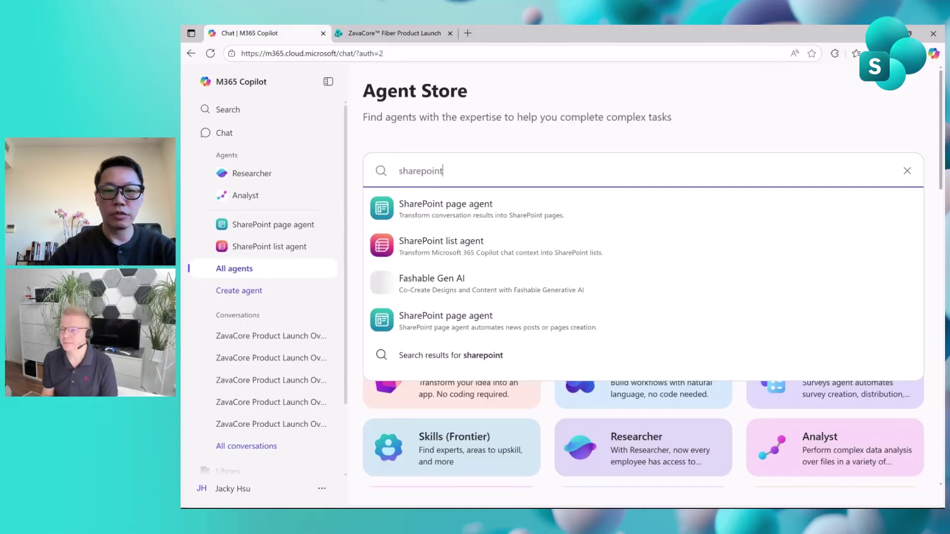
click(520, 191)
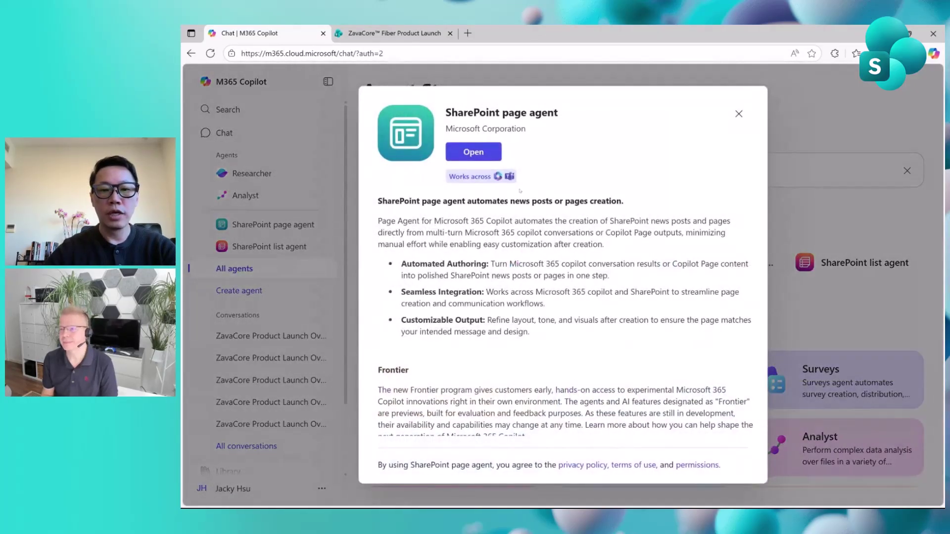
click(739, 114)
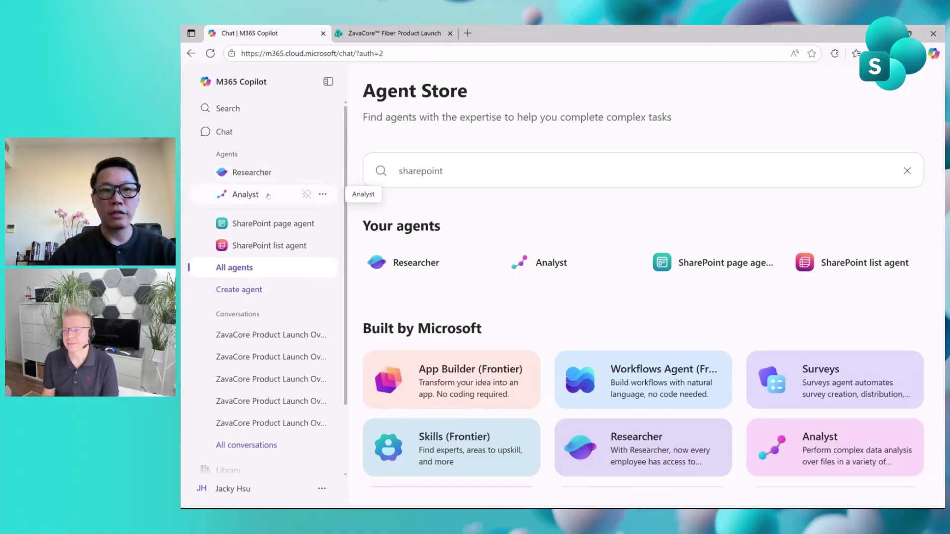
Step: Browse the SharePoint page agent's expanded prompt templates, then return to the main Copilot chat
click(277, 223)
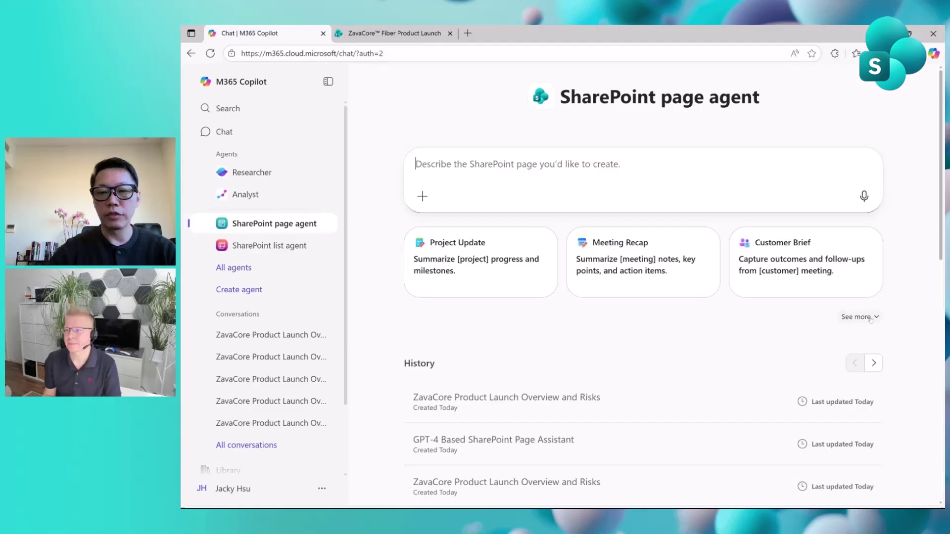
click(857, 316)
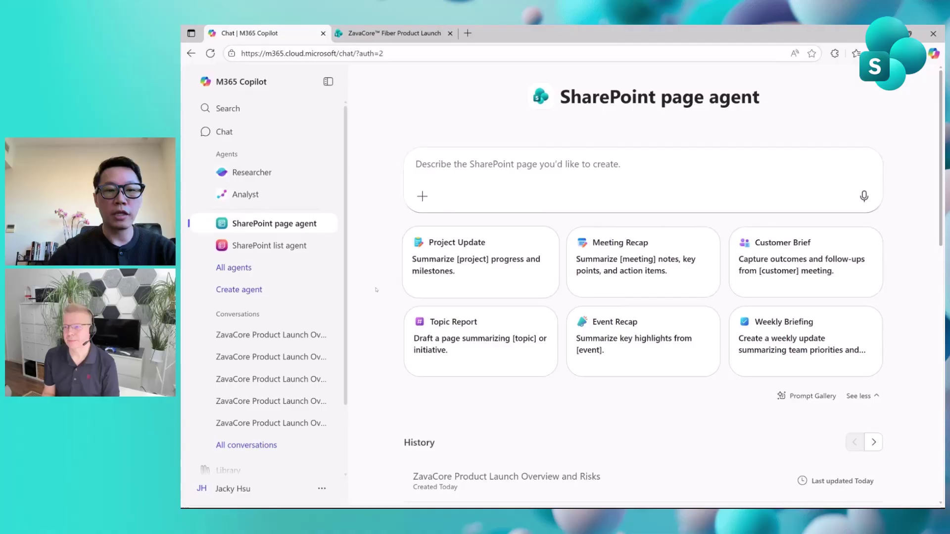
click(236, 132)
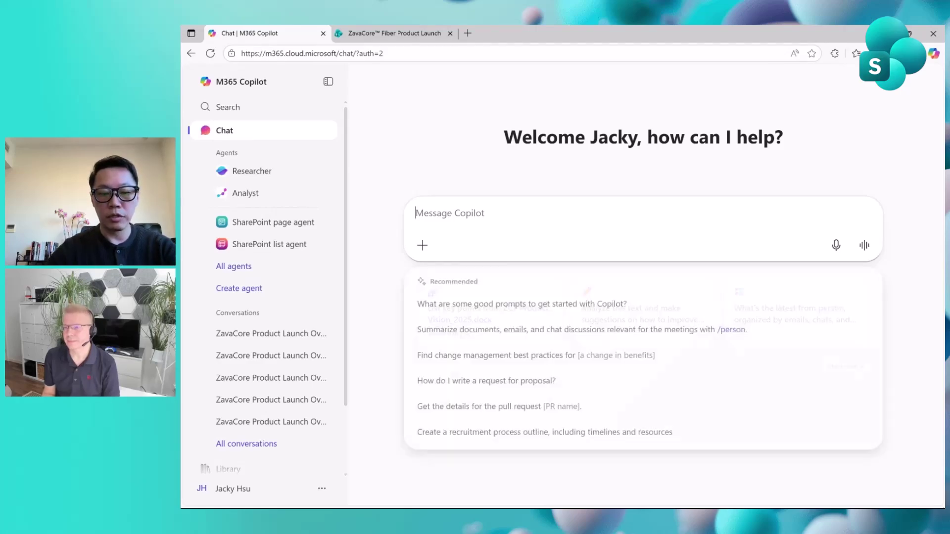
Step: Address the SharePoint page agent with @ and reuse the earlier ZavaCore launch page prompt
text(@)
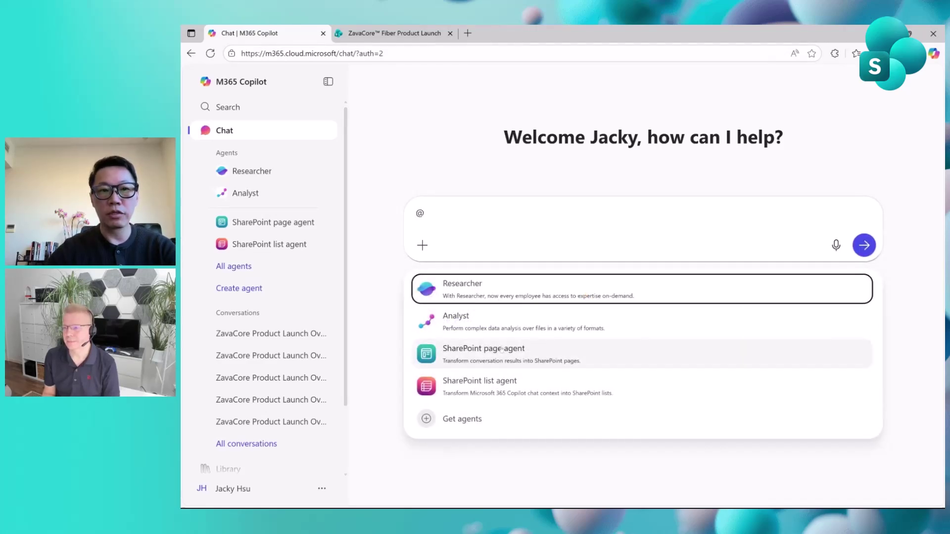
click(502, 350)
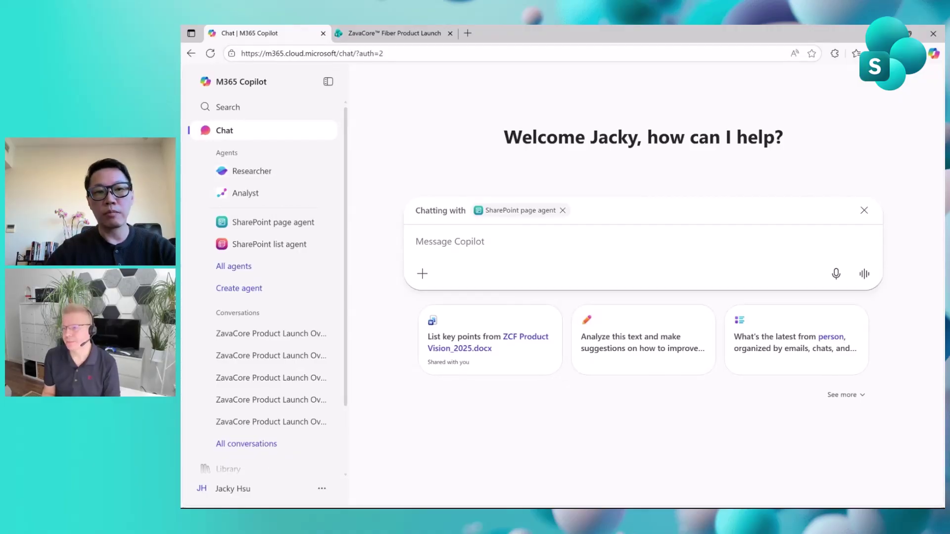
key(Up)
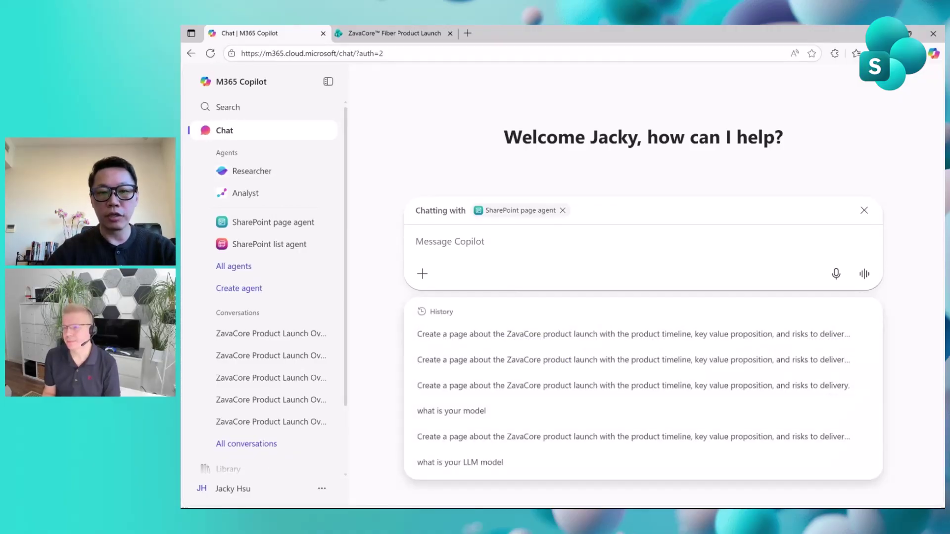
click(502, 339)
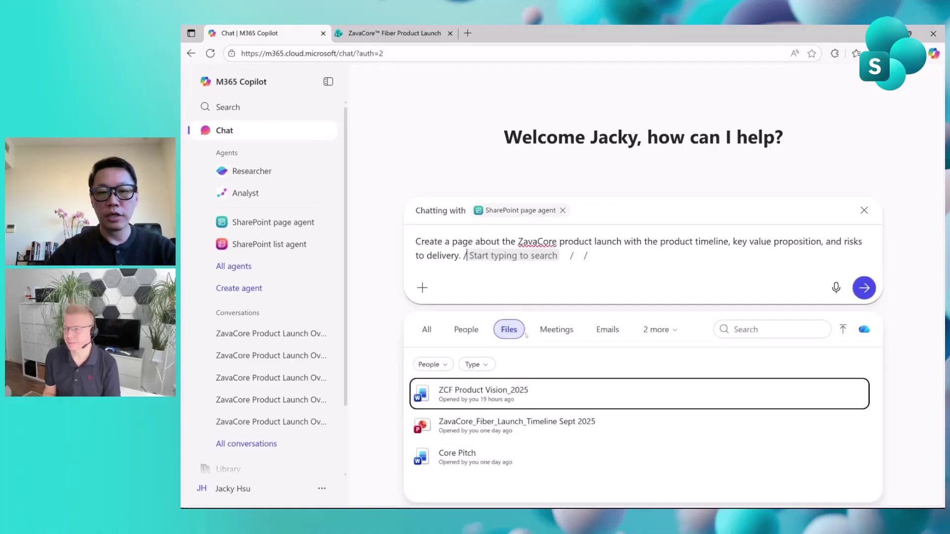
Step: Attach ZCF Product Vision_2025, the ZavaCore fiber launch timeline deck and Core Pitch
key(Return)
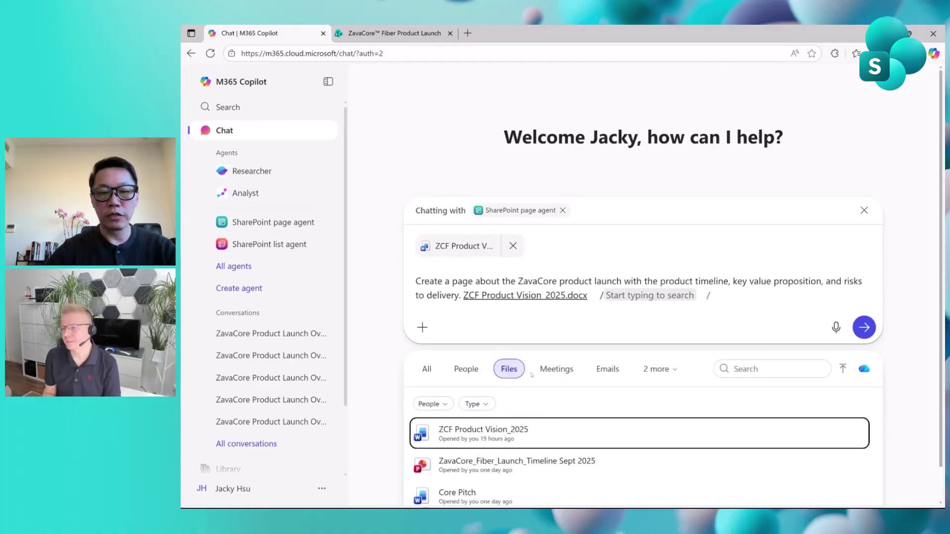
key(Down)
key(Return)
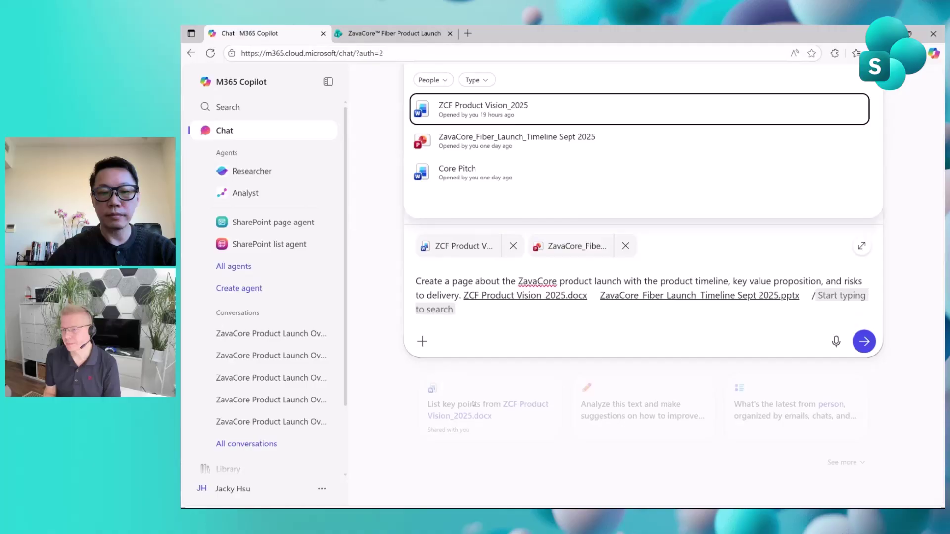
click(693, 173)
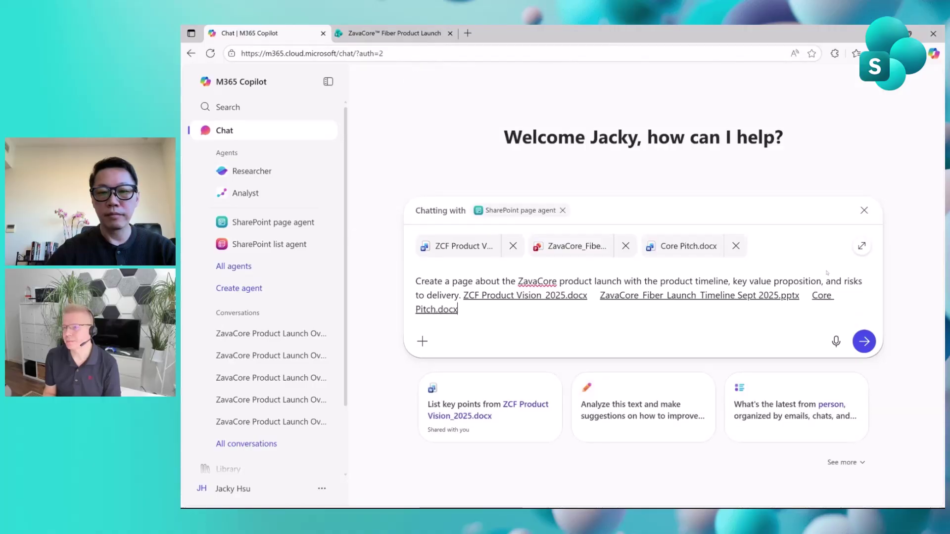
Step: Send the ZavaCore page request, then reply 'Yes, help me select a SharePoint site.'
click(864, 341)
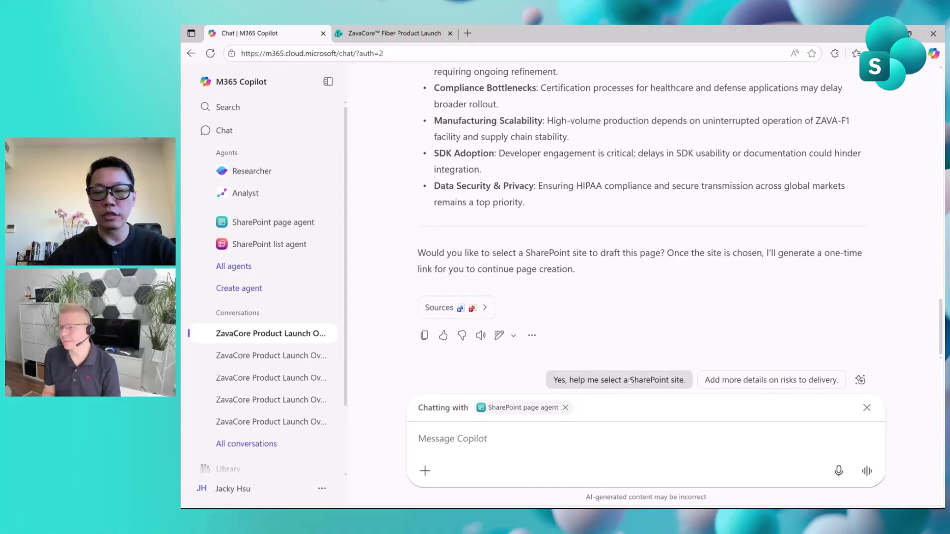
click(629, 380)
click(867, 470)
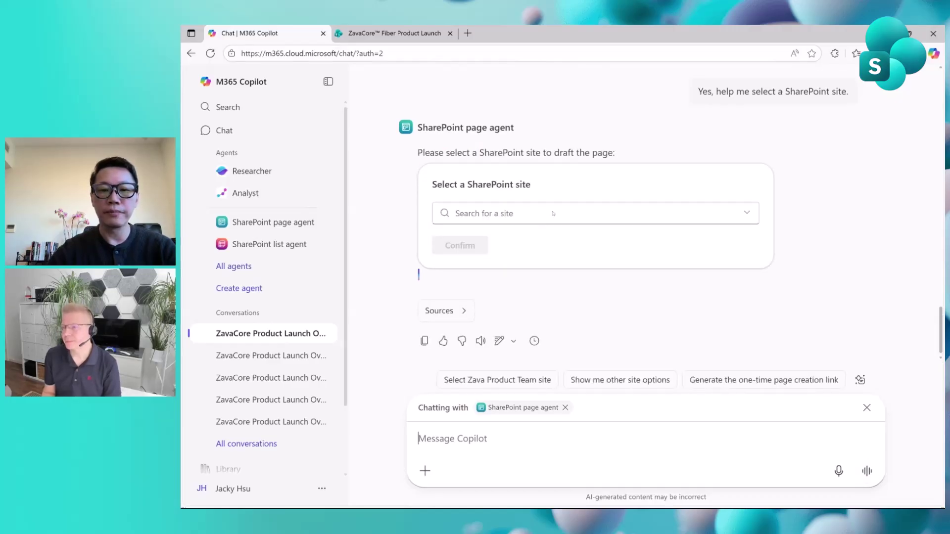
Step: Pick Zava Product Team from the suggested sites and confirm it for the page draft
click(544, 213)
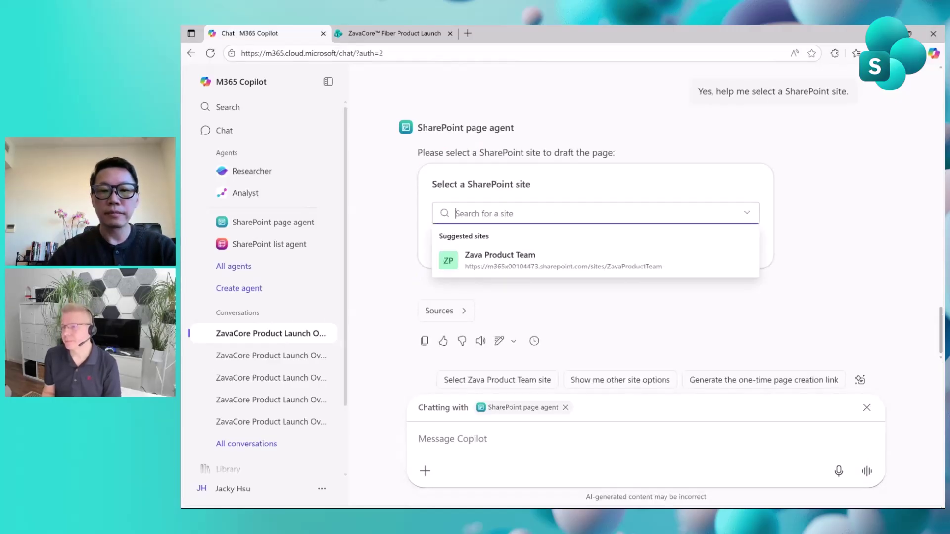
click(514, 267)
click(483, 258)
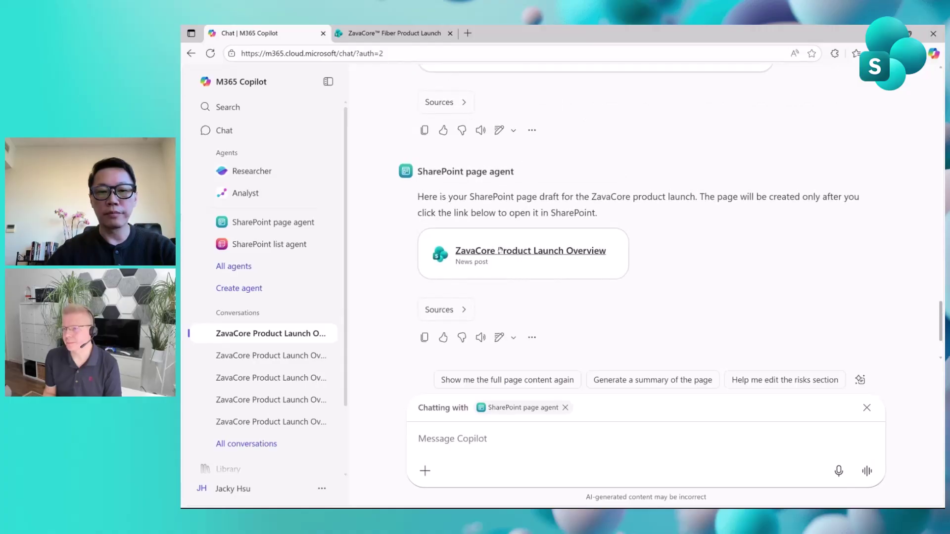
Step: Open the ZavaCore Product Launch Overview draft in SharePoint and keep the AI-drafted Risks to Delivery section
click(499, 250)
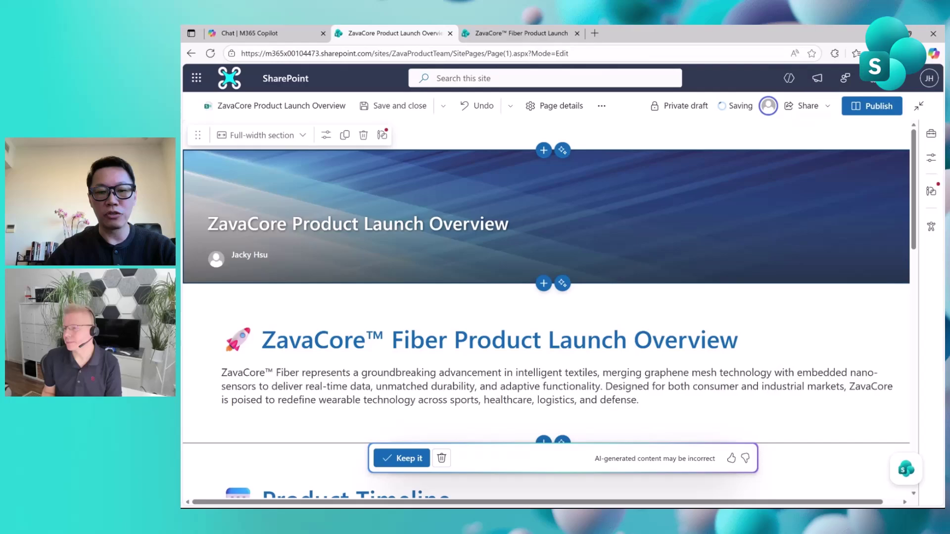
scroll(549, 312, down, 8)
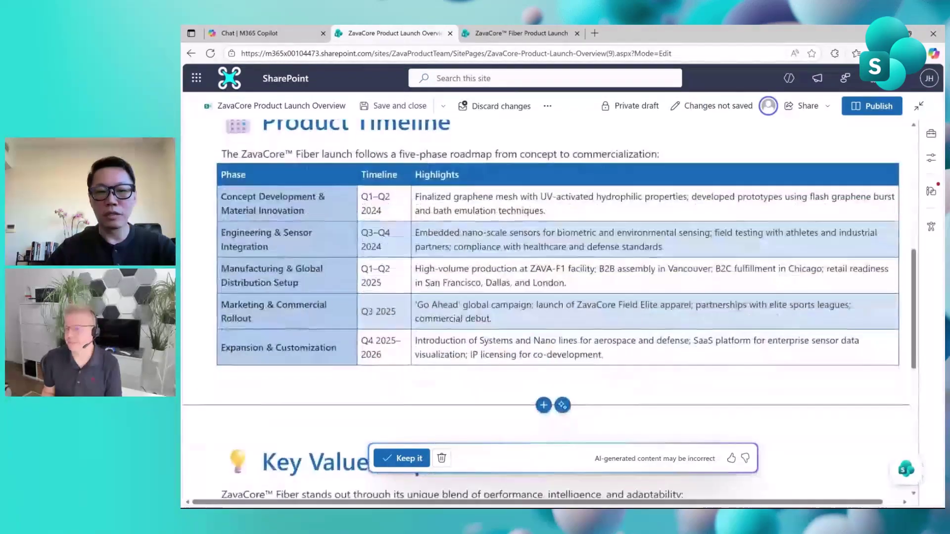
scroll(549, 312, down, 9)
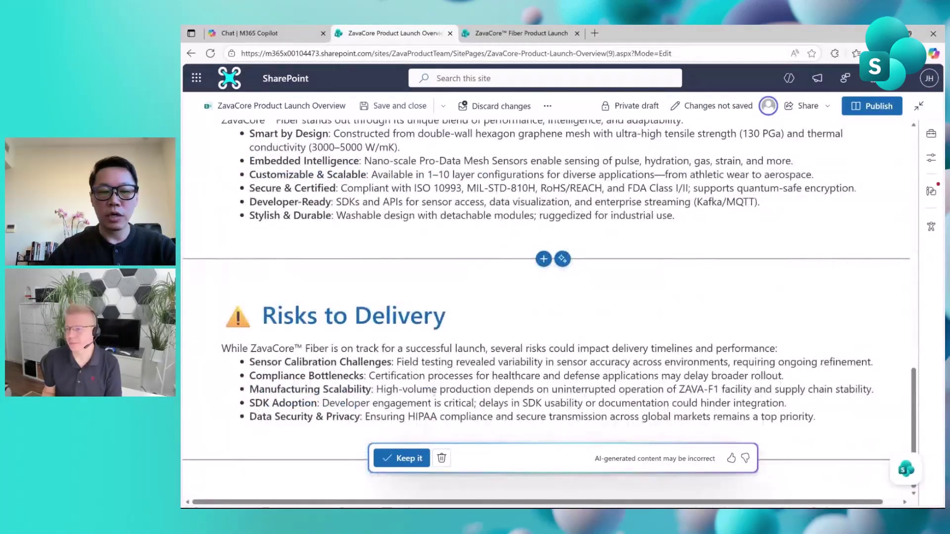
click(402, 458)
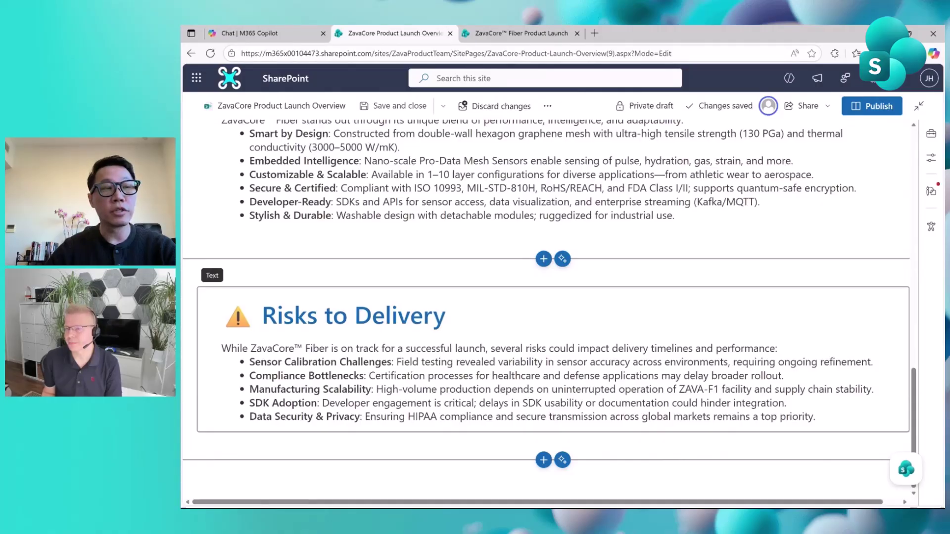
click(353, 315)
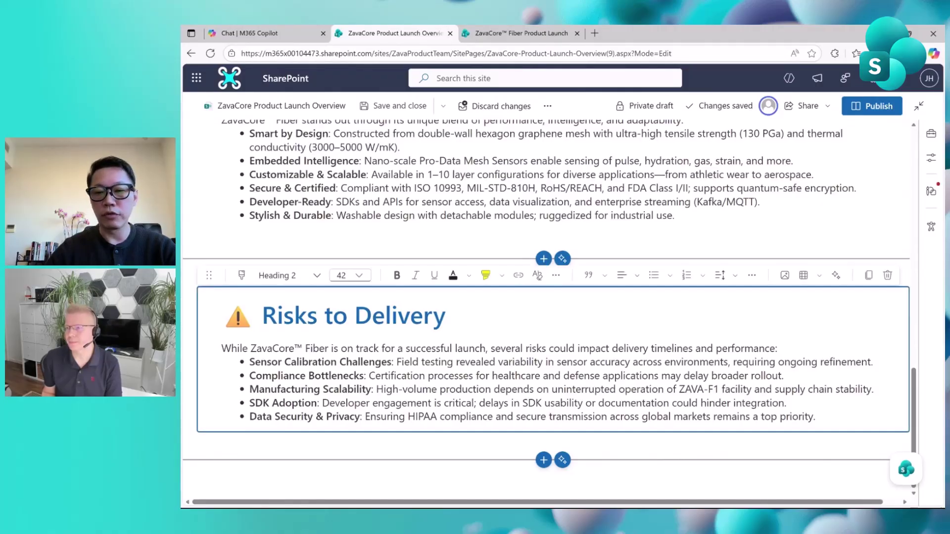
click(836, 275)
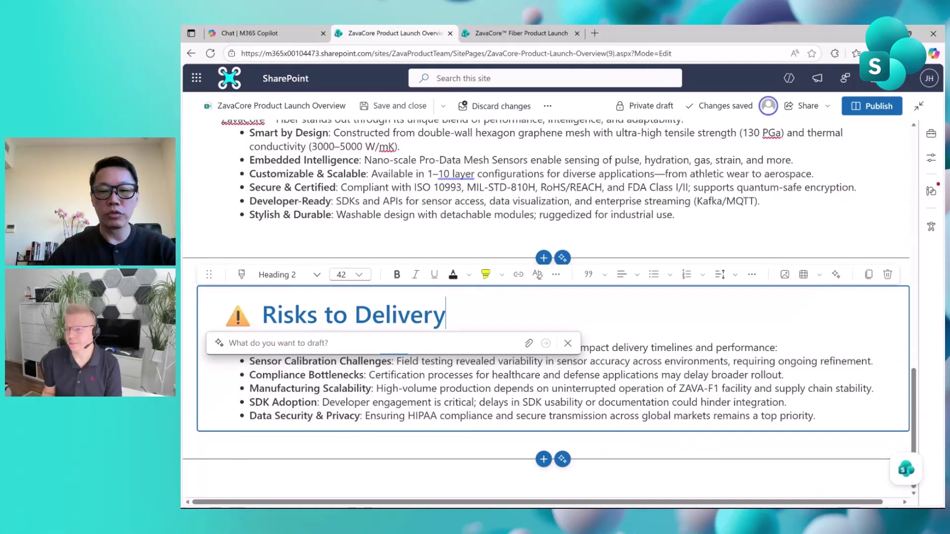
click(568, 343)
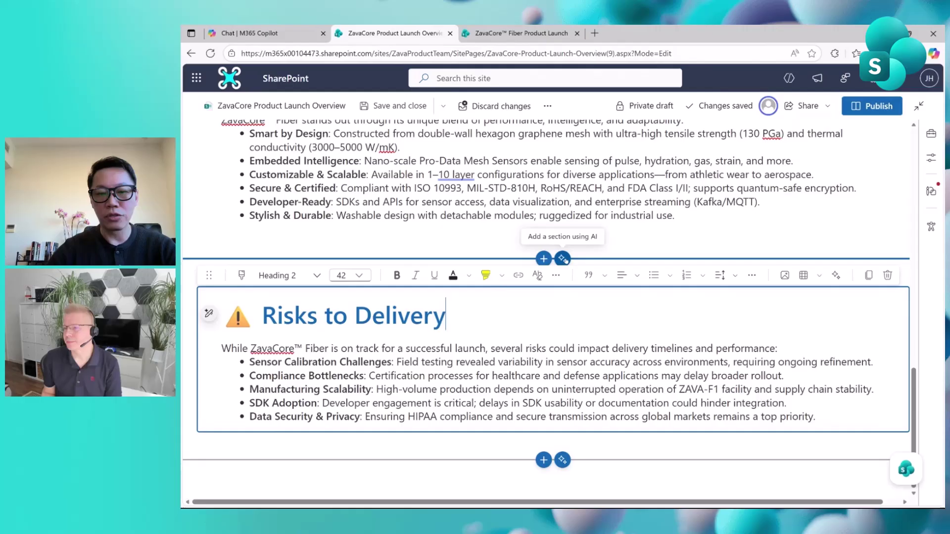
scroll(549, 307, up, 15)
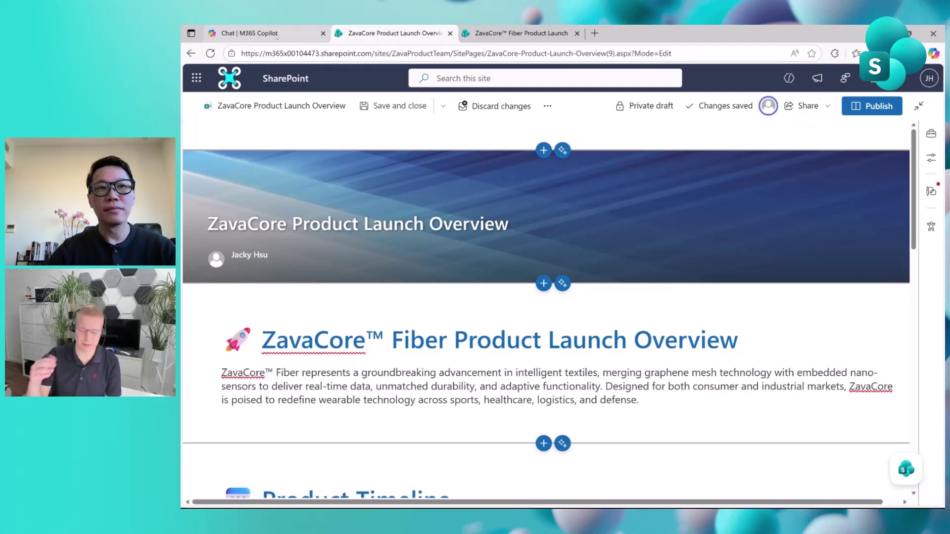
Step: Return to the Chat | M365 Copilot tab and select the SharePoint page agent
click(292, 34)
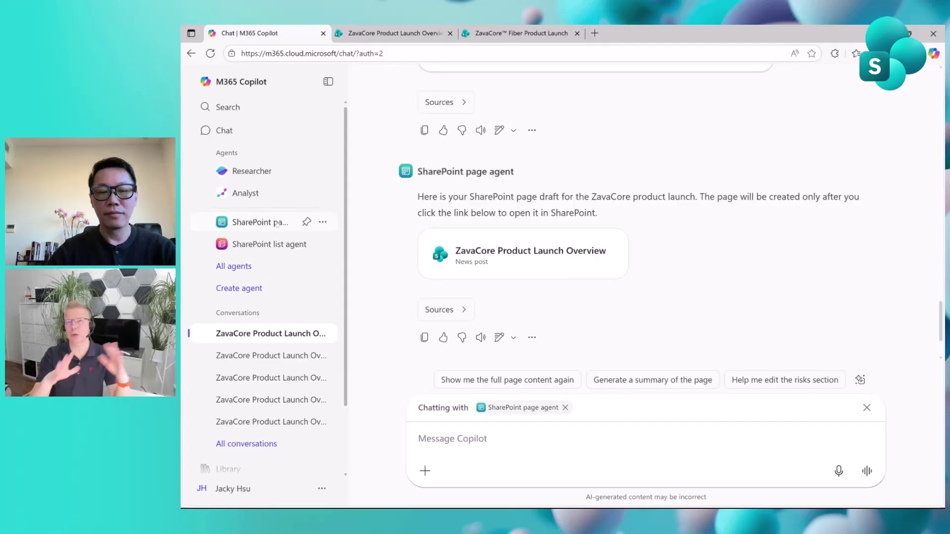
click(253, 222)
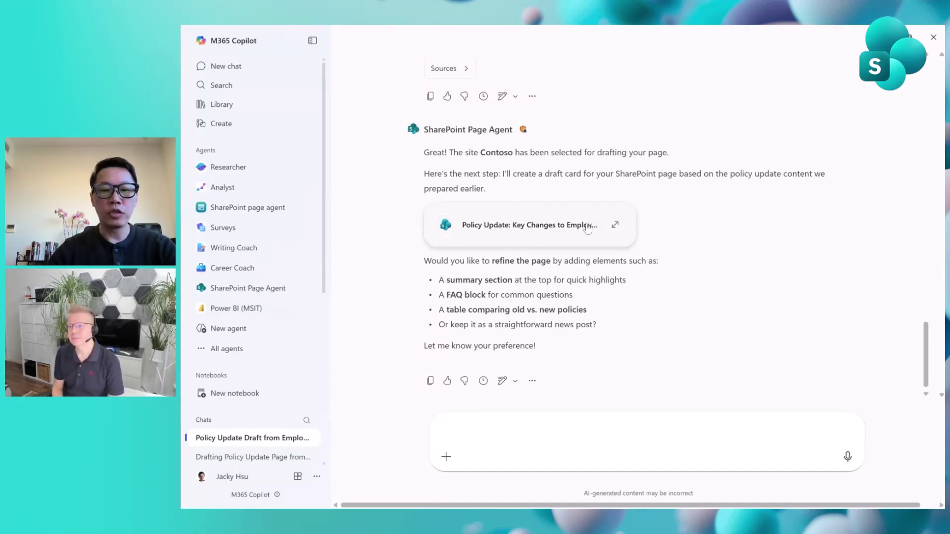
Step: Expand the Policy Update draft card into the preview and scroll down to Helpful Links
click(614, 227)
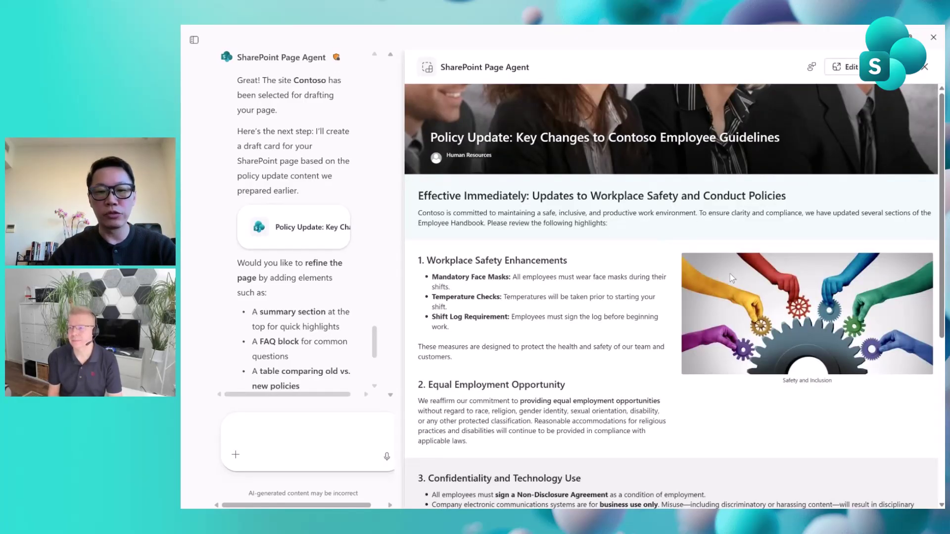
scroll(729, 274, down, 2)
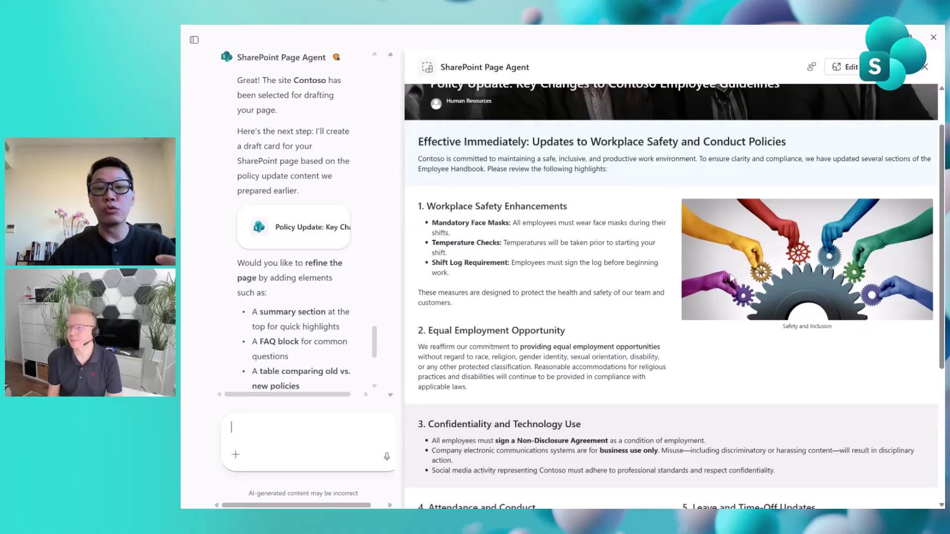
scroll(731, 278, down, 4)
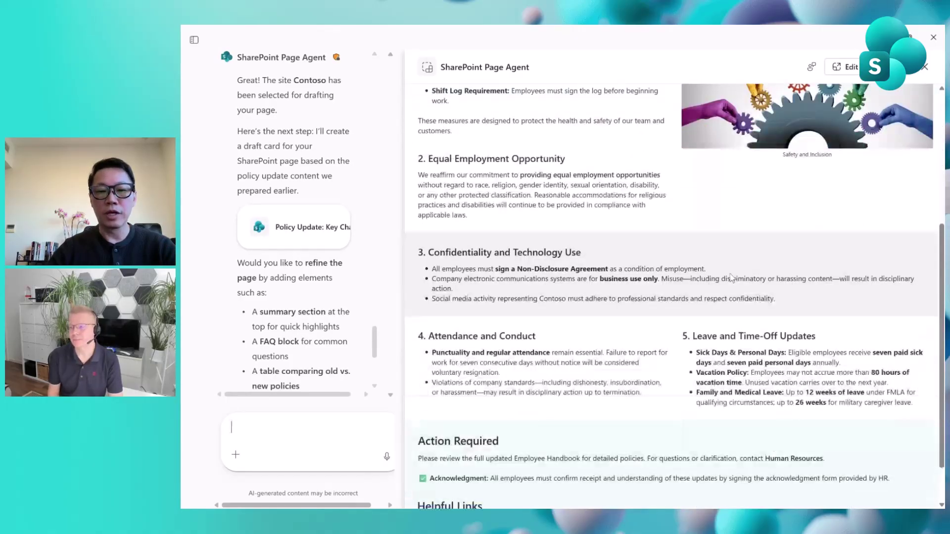
scroll(729, 274, down, 2)
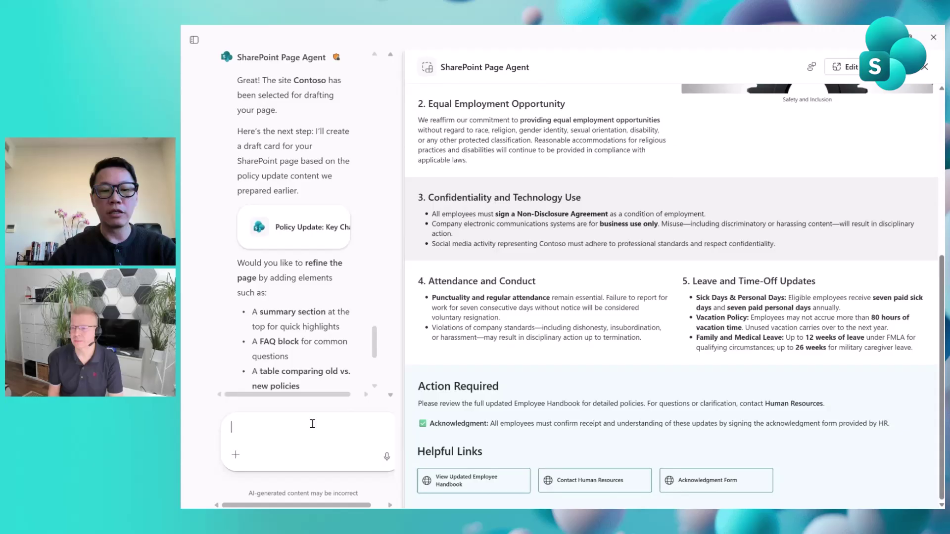
Step: Ask the agent to add a links web part and a people web part, then review the resulting Employee Support Contacts section
text(a)
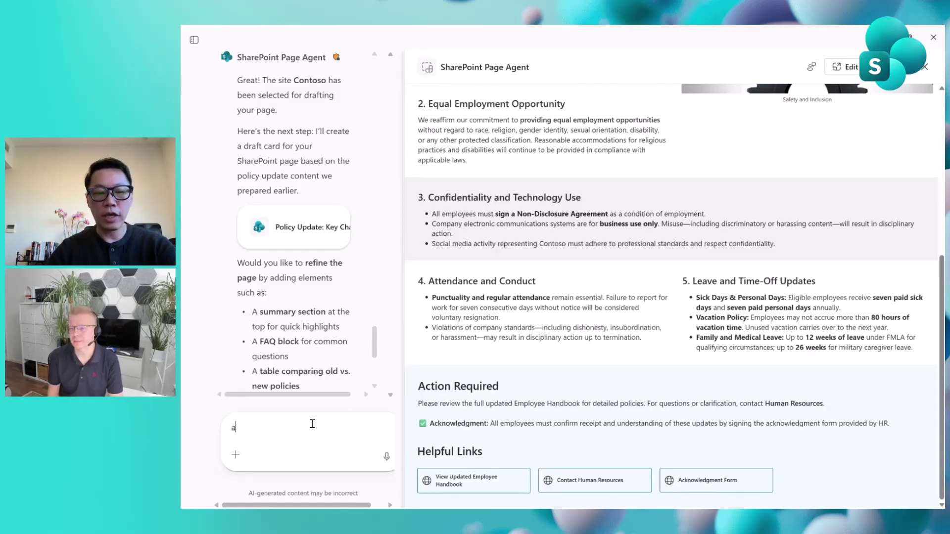
text(dd)
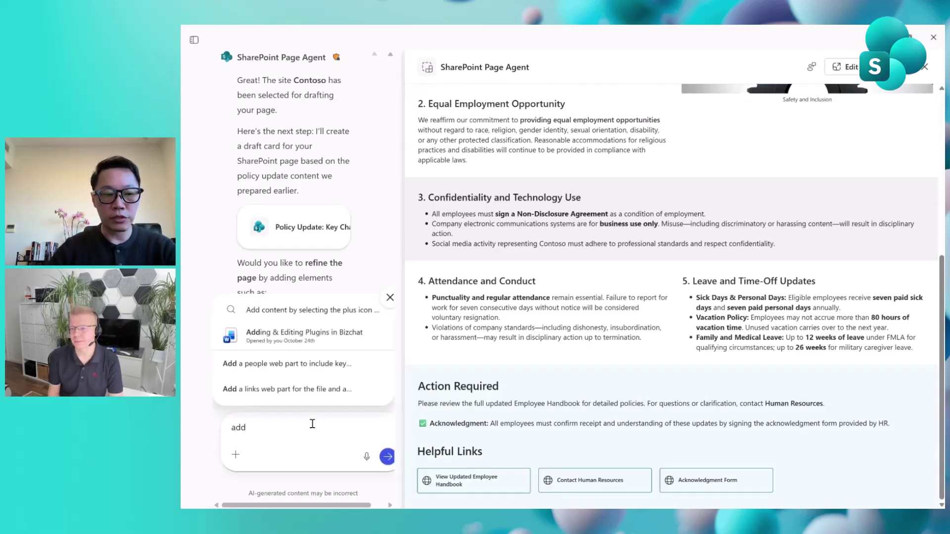
click(313, 391)
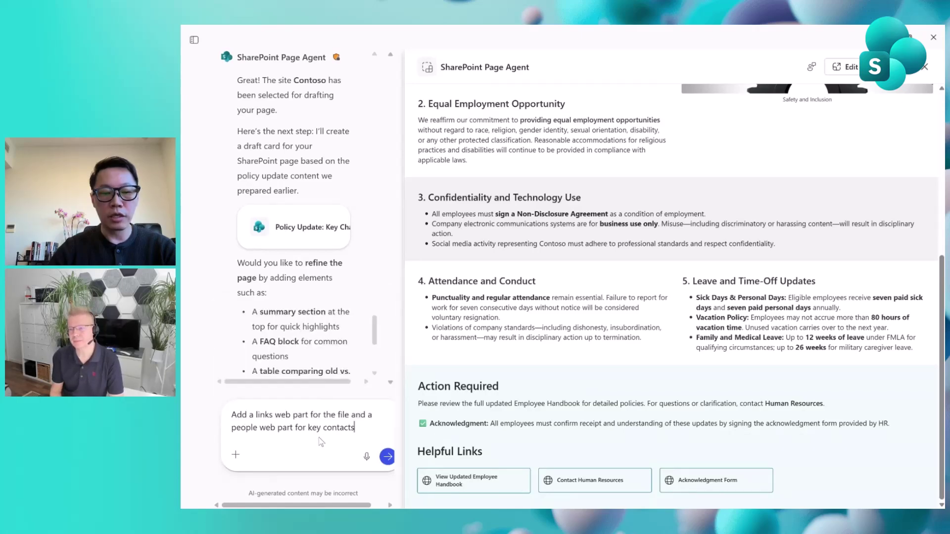
click(388, 457)
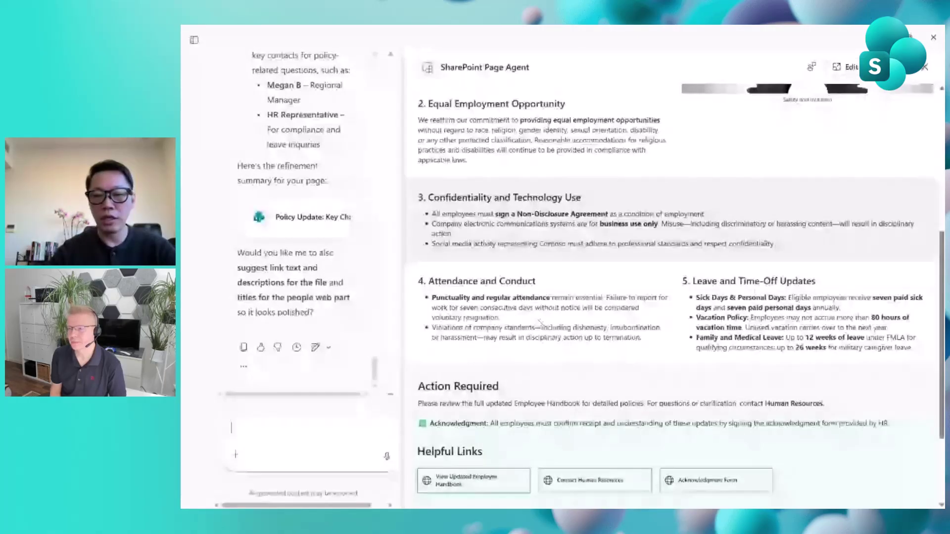
scroll(540, 322, down, 2)
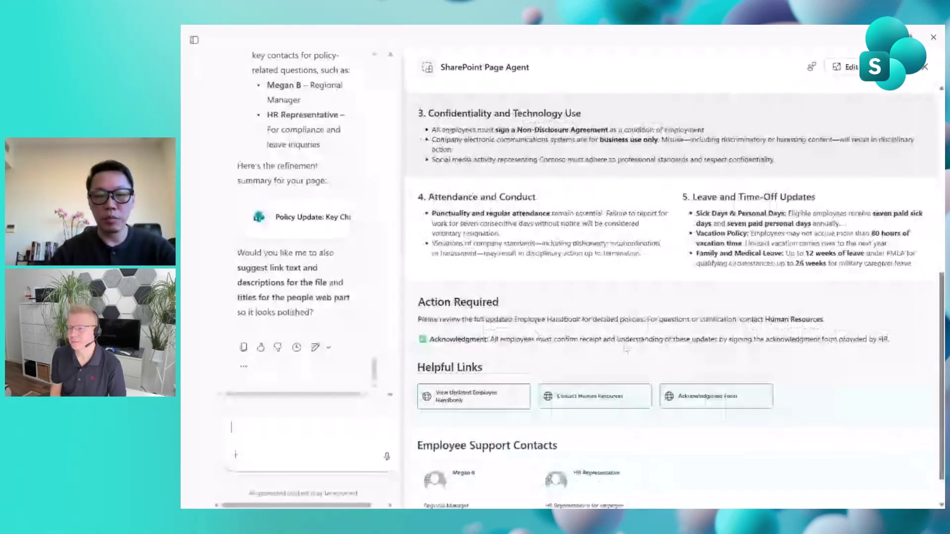
scroll(626, 350, down, 1)
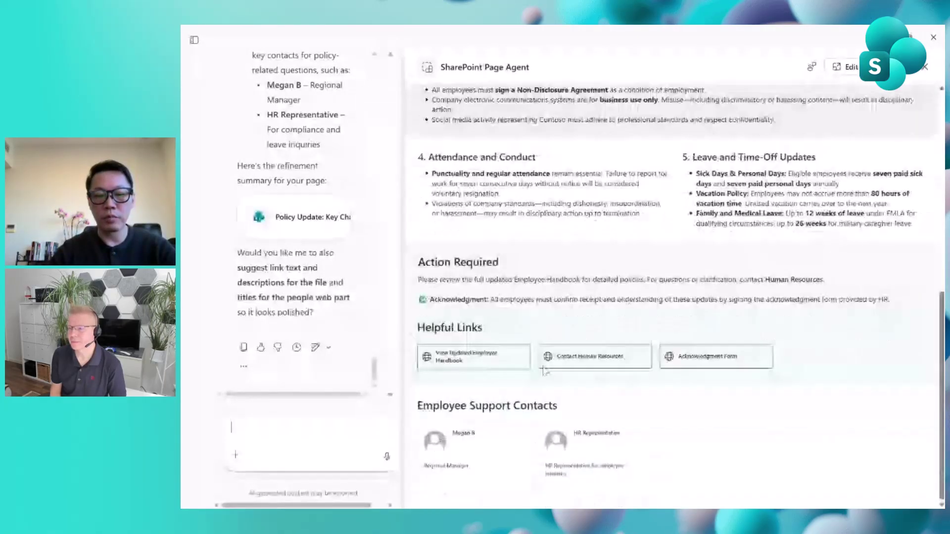
Step: Close the SharePoint Page Agent preview panel with its X button
click(923, 68)
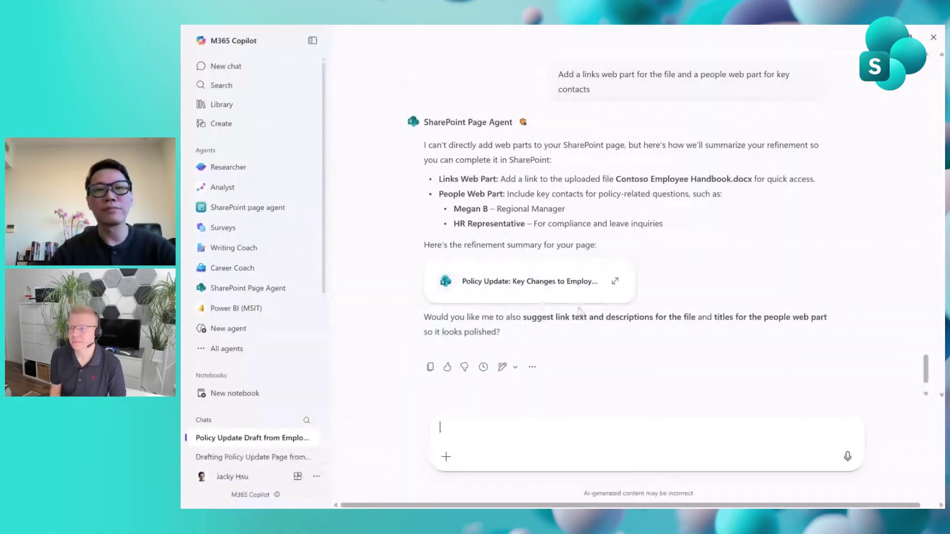